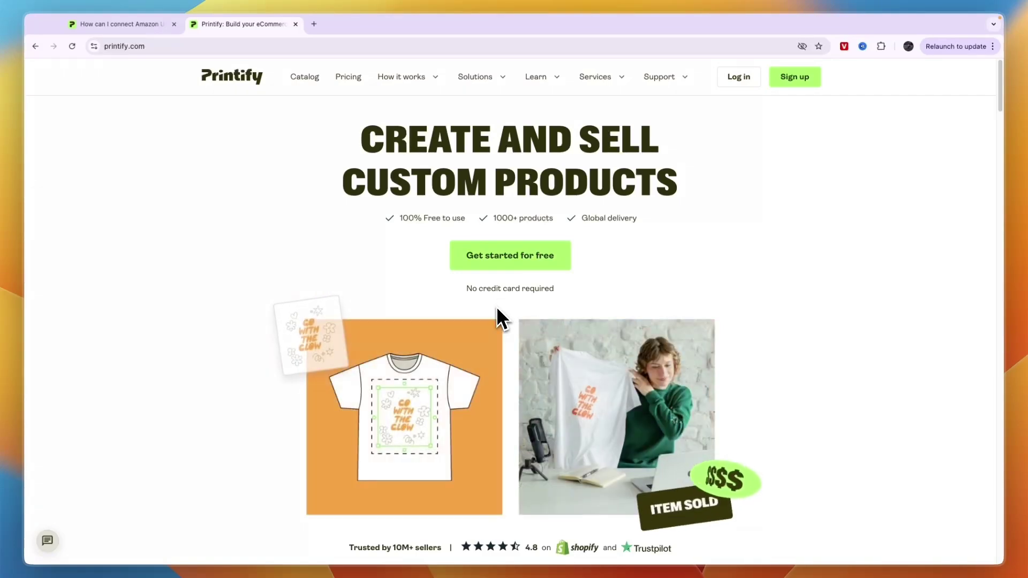
Step: Show the Solutions dropdown on printify.com, with its Amazon integration entry
{"action": "mouse_move", "coordinate": [471, 75]}
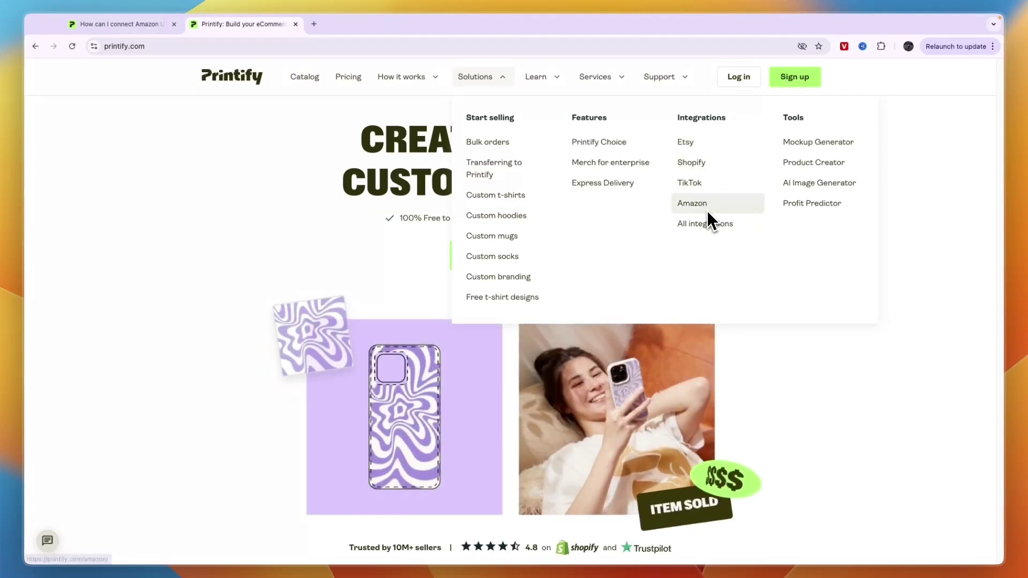
Step: Go to the Printify x Amazon Integration page and read its heading and description
{"action": "left_click", "coordinate": [706, 210]}
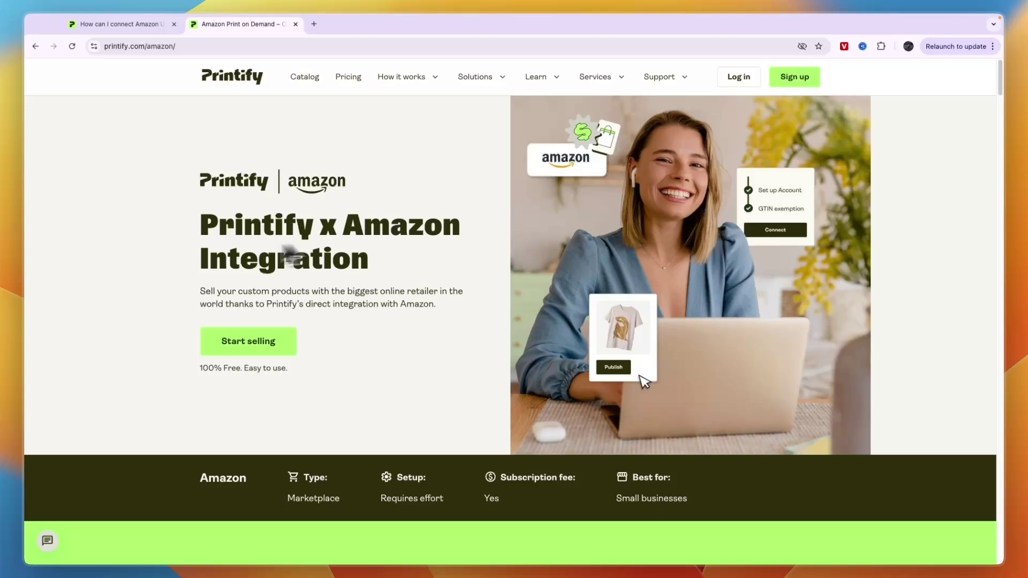
{"action": "left_click_drag", "start_coordinate": [189, 227], "coordinate": [420, 275]}
{"action": "left_click", "coordinate": [85, 284]}
{"action": "left_click_drag", "start_coordinate": [201, 293], "coordinate": [227, 293]}
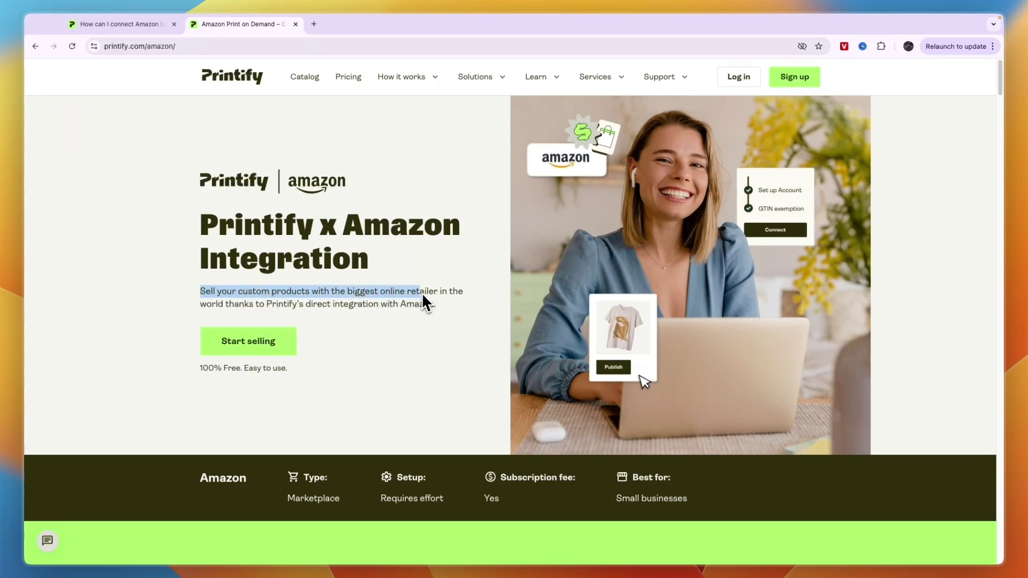
{"action": "left_click_drag", "start_coordinate": [423, 294], "coordinate": [427, 321]}
{"action": "left_click", "coordinate": [408, 330]}
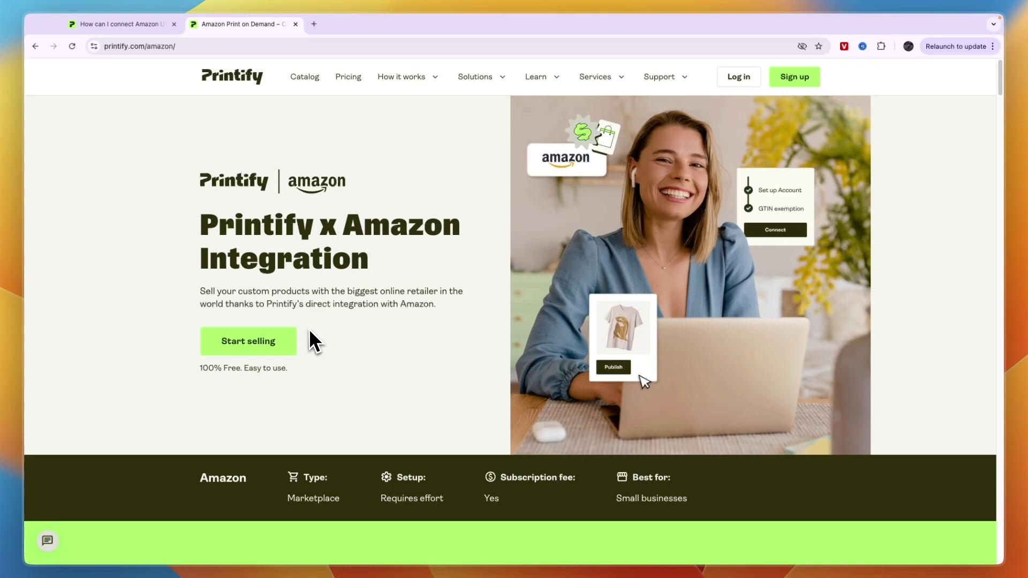
{"action": "scroll", "coordinate": [310, 331], "scroll_direction": "down", "scroll_amount": 1}
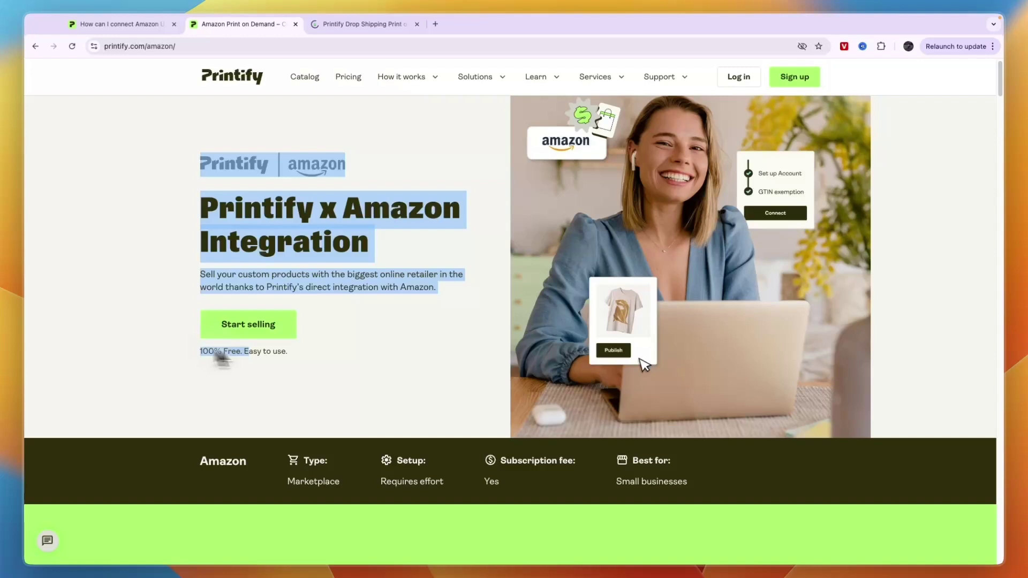
Step: Sign in to Printify with Google ('Doorgaan met Google') on the login tab
{"action": "left_click", "coordinate": [288, 351]}
{"action": "left_click", "coordinate": [325, 25]}
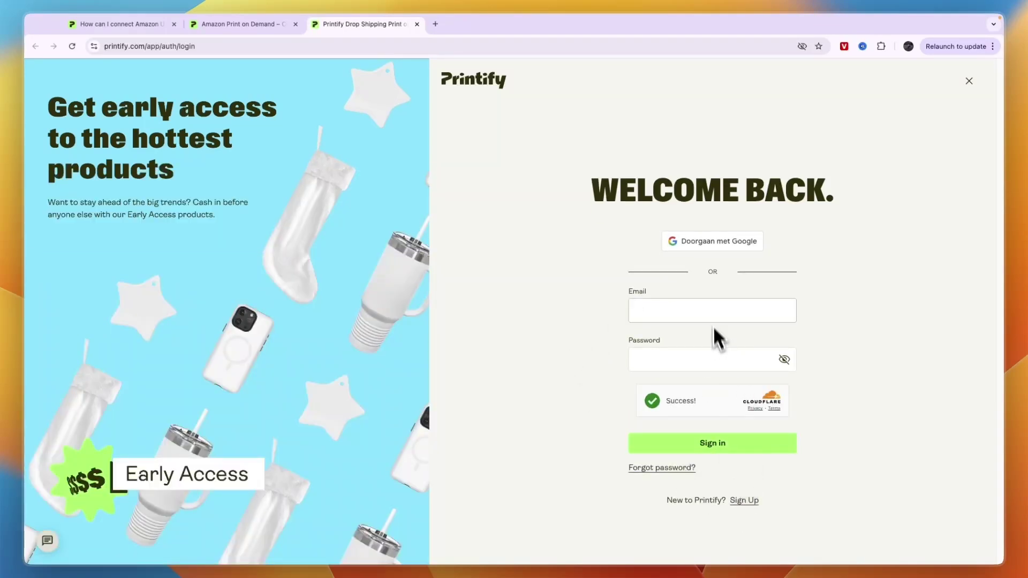
{"action": "left_click", "coordinate": [701, 248]}
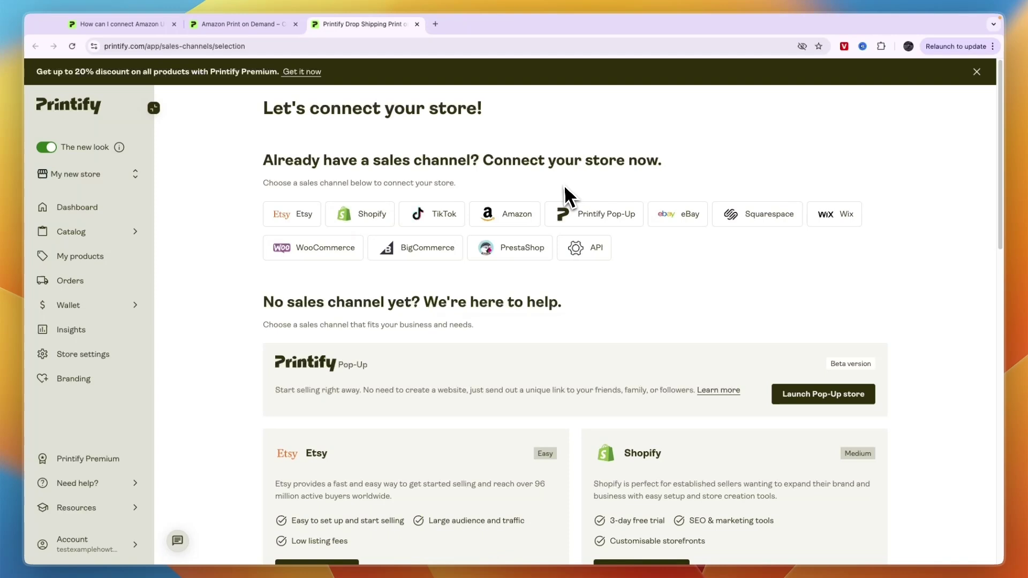
Step: Create a new Amazon store named 'My store' and continue to Step 2
{"action": "left_click", "coordinate": [525, 212]}
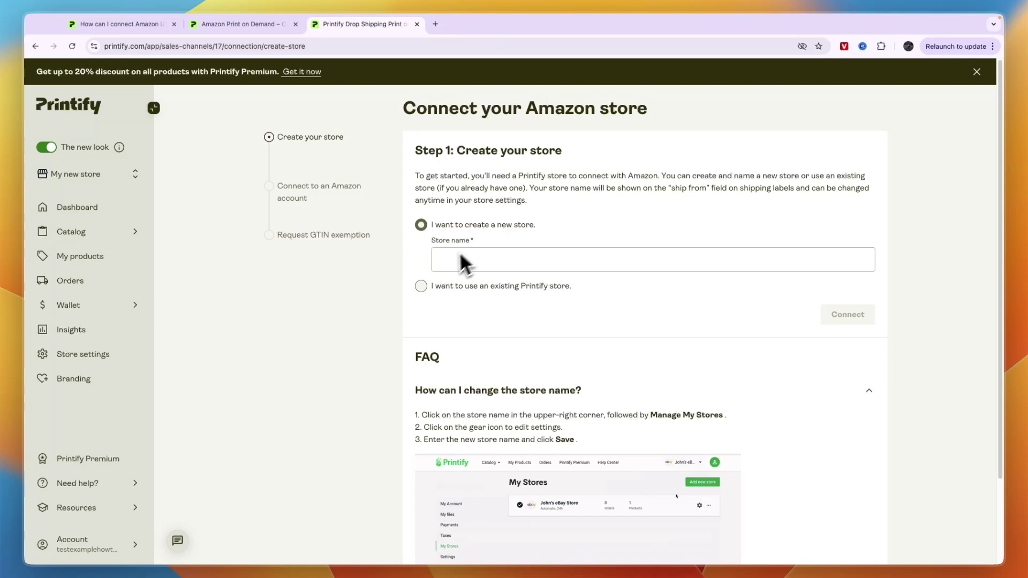
{"action": "left_click", "coordinate": [485, 288]}
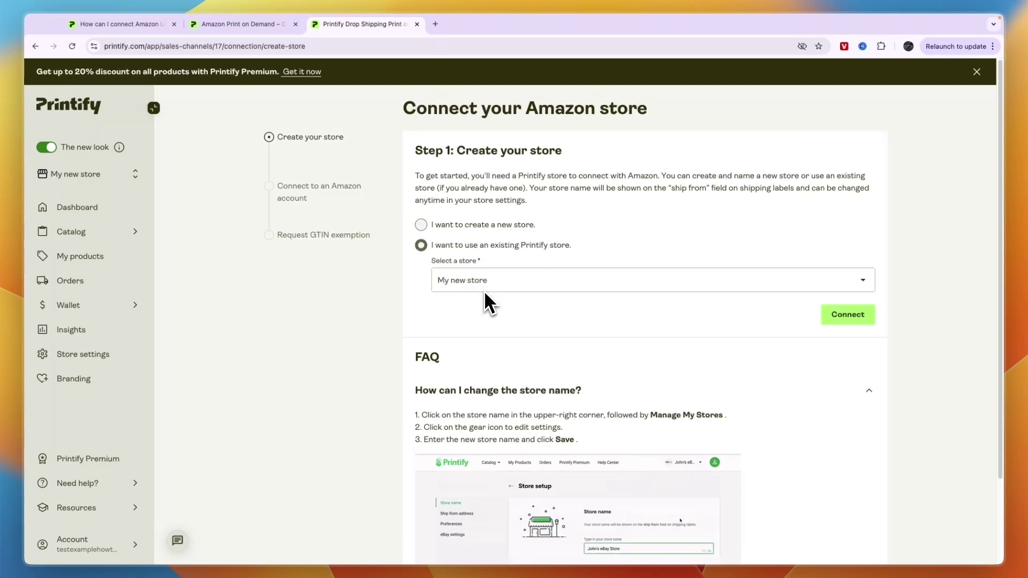
{"action": "left_click", "coordinate": [476, 289]}
{"action": "left_click", "coordinate": [489, 311]}
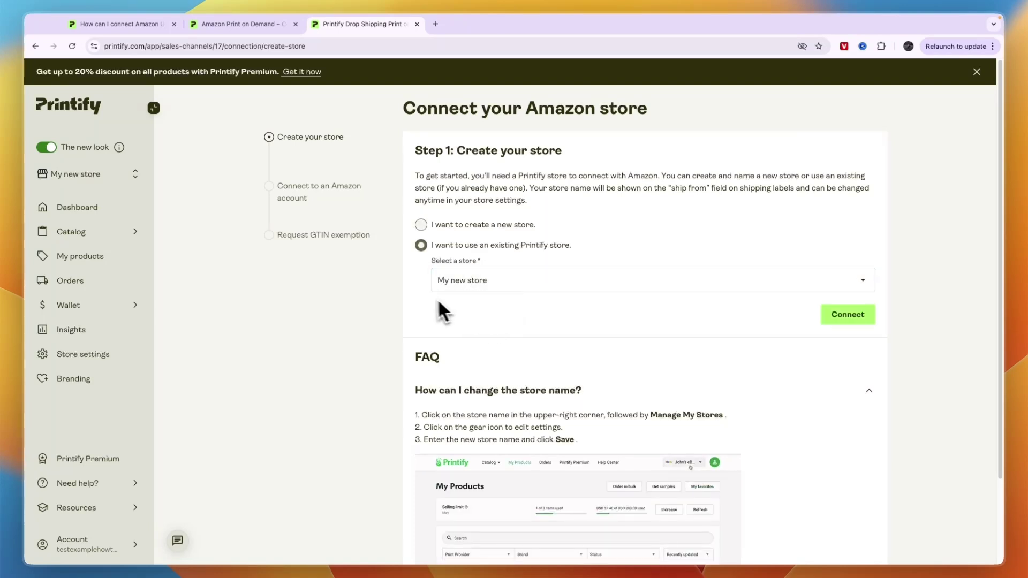
{"action": "left_click", "coordinate": [471, 226]}
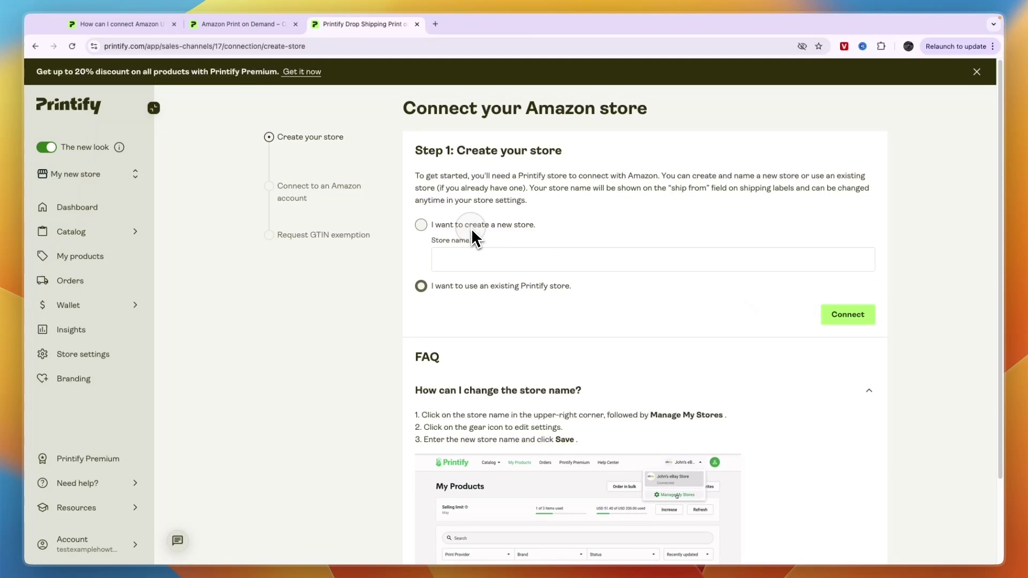
{"action": "left_click", "coordinate": [481, 268]}
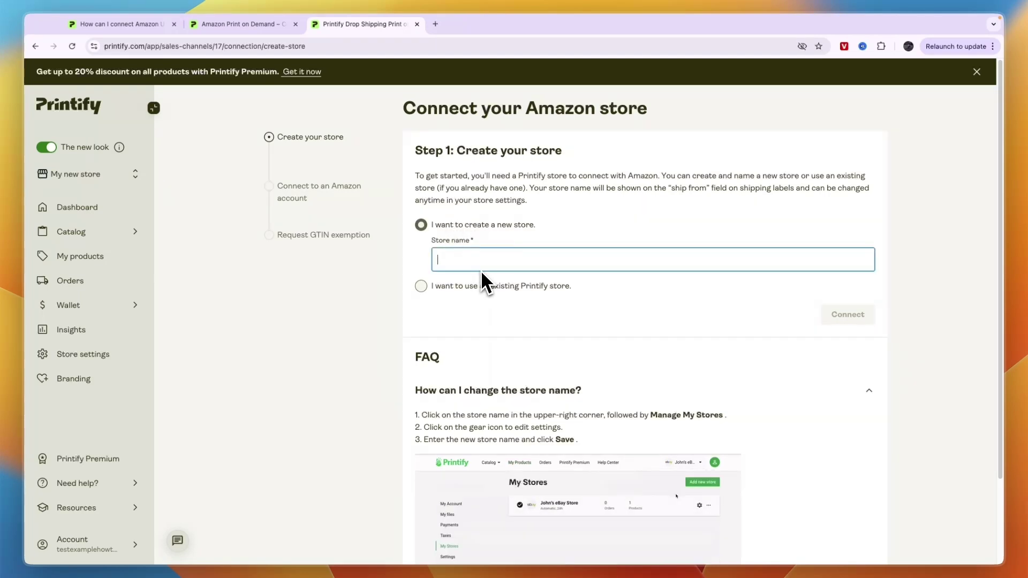
{"action": "type", "text": "My store"}
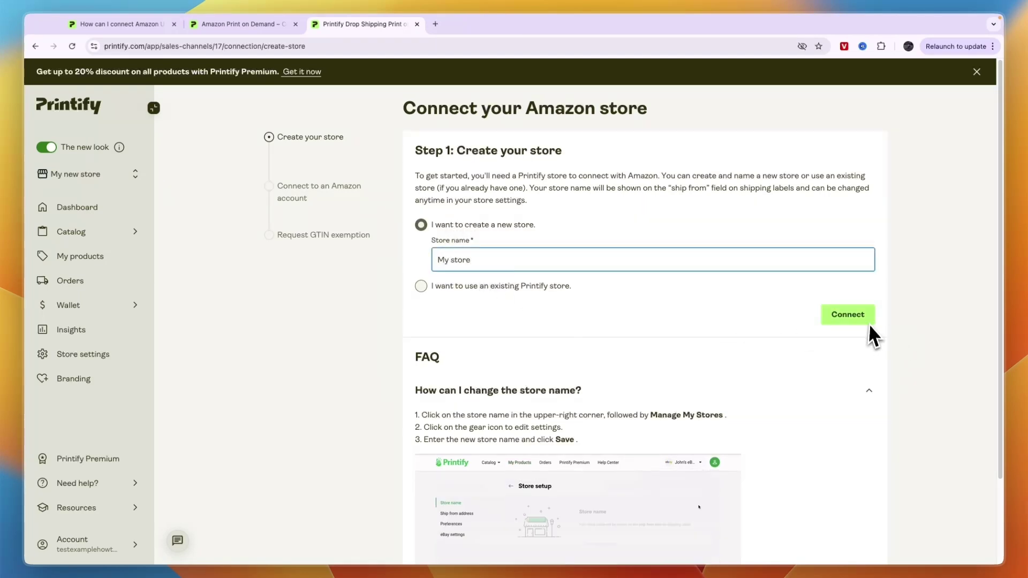
{"action": "left_click", "coordinate": [863, 320]}
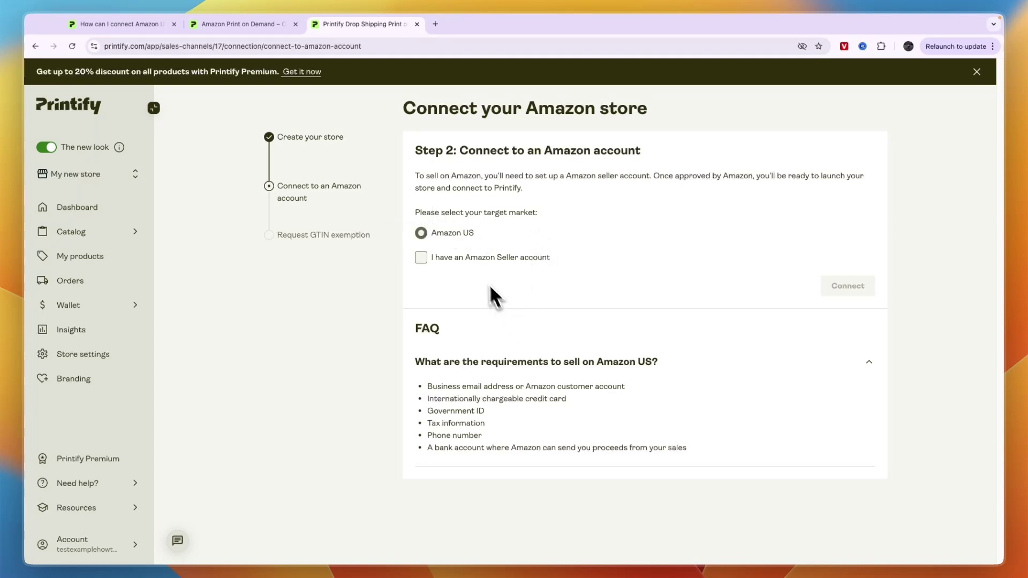
Step: Tick 'I have an Amazon Seller account' for Amazon US, toggling it off and on
{"action": "left_click", "coordinate": [463, 256]}
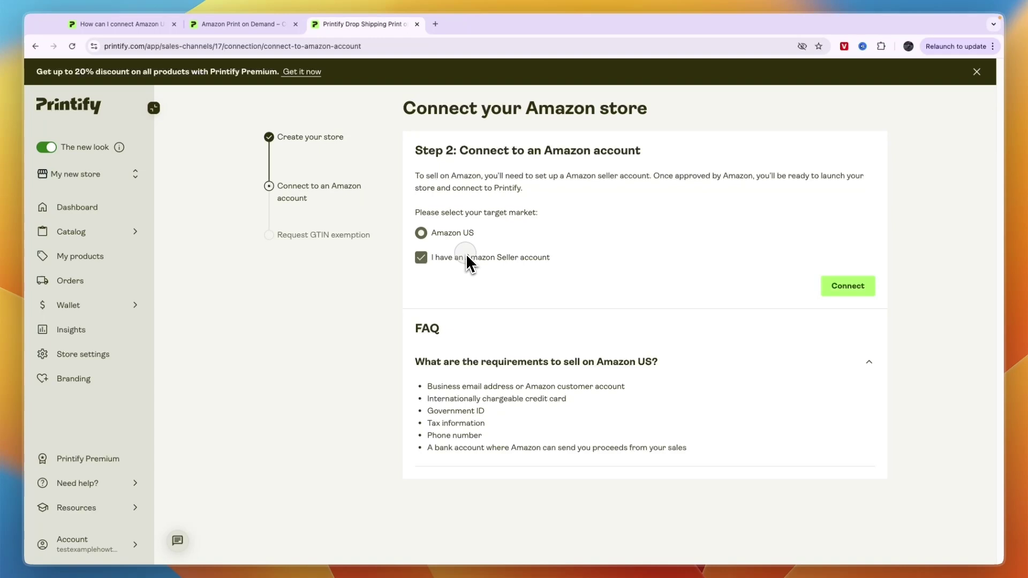
{"action": "left_click", "coordinate": [466, 254]}
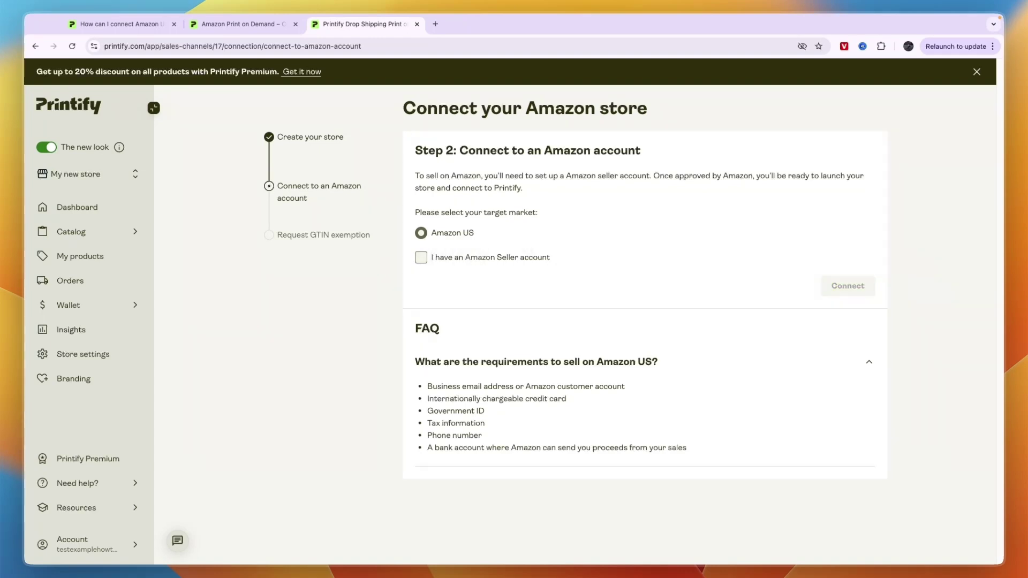
{"action": "left_click", "coordinate": [422, 258]}
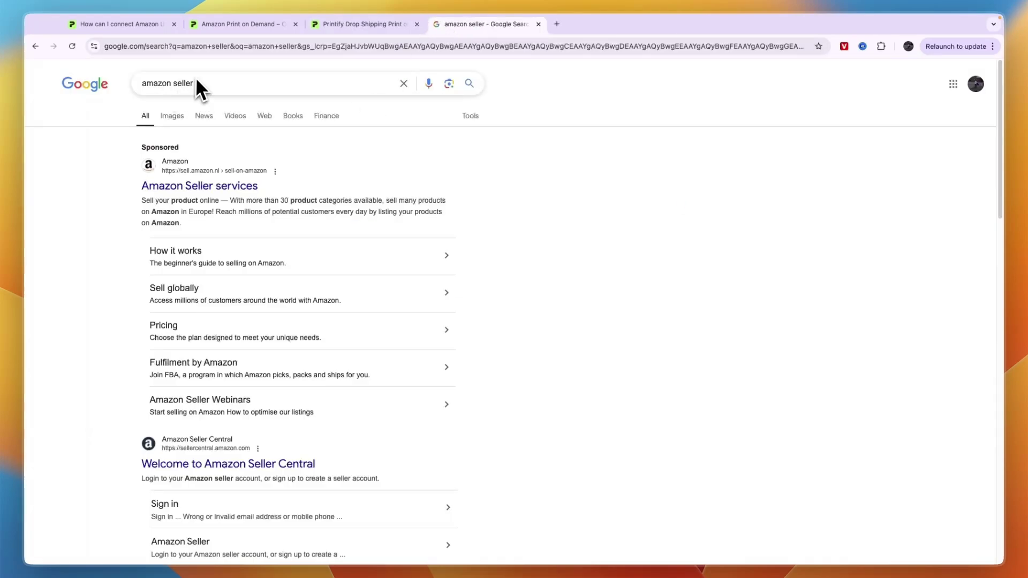
Step: Scroll the 'amazon seller' Google results down to Welcome to Amazon Seller Central
{"action": "scroll", "coordinate": [164, 295], "scroll_direction": "down", "scroll_amount": 3}
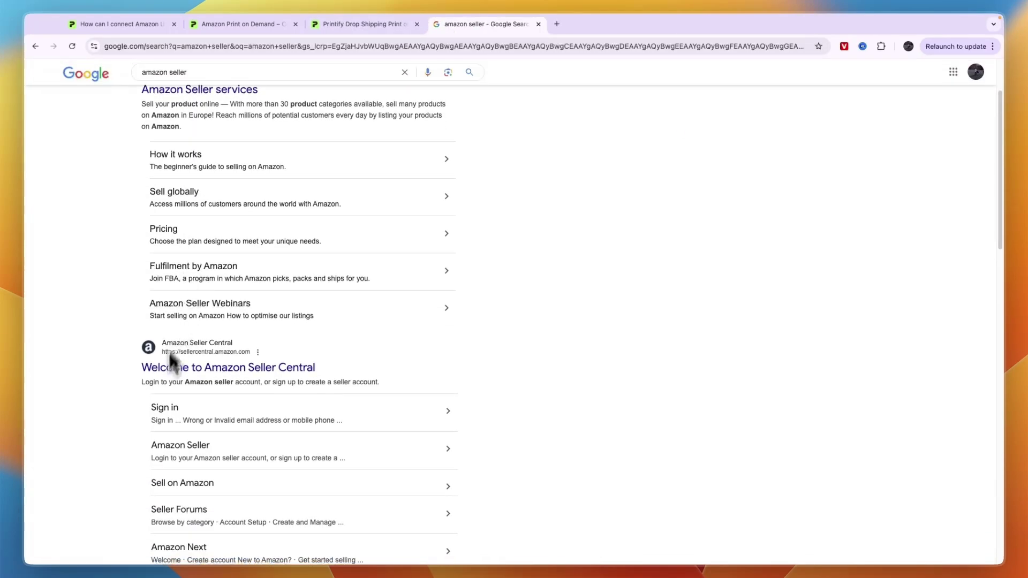
Step: Open Amazon Seller Central, start the seller sign-up, then return to its welcome page
{"action": "left_click", "coordinate": [220, 367]}
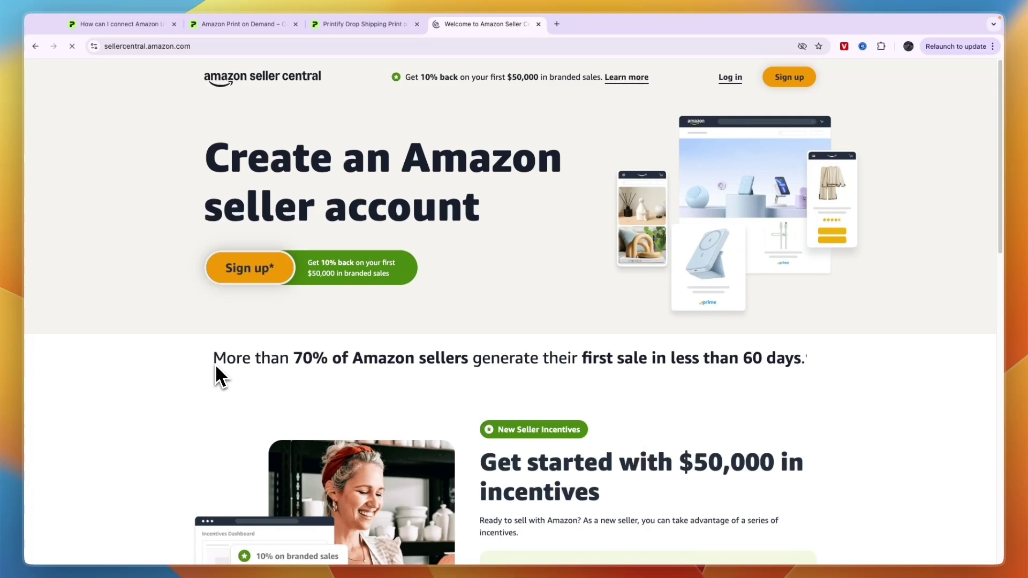
{"action": "left_click", "coordinate": [249, 275]}
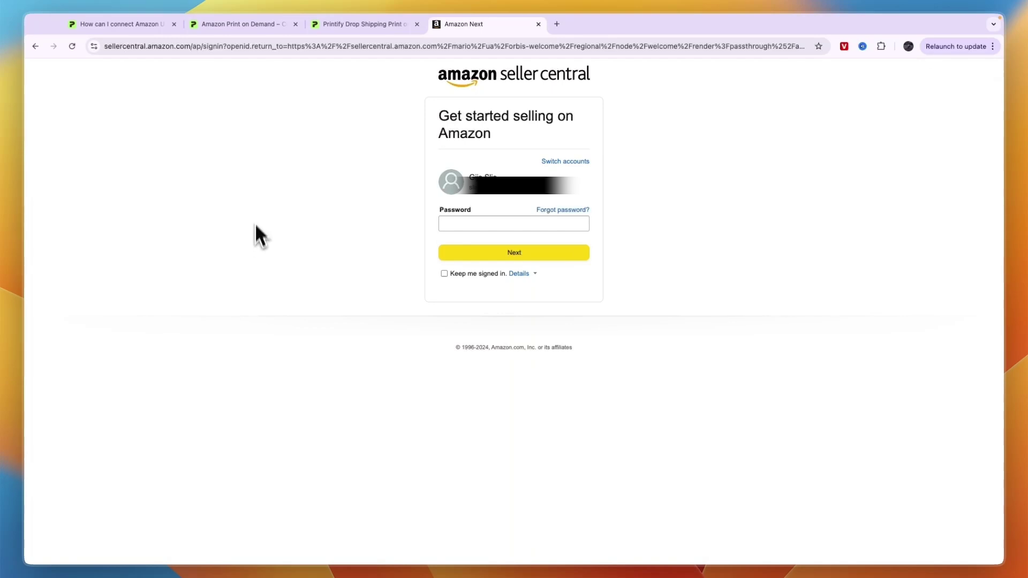
{"action": "left_click", "coordinate": [34, 47]}
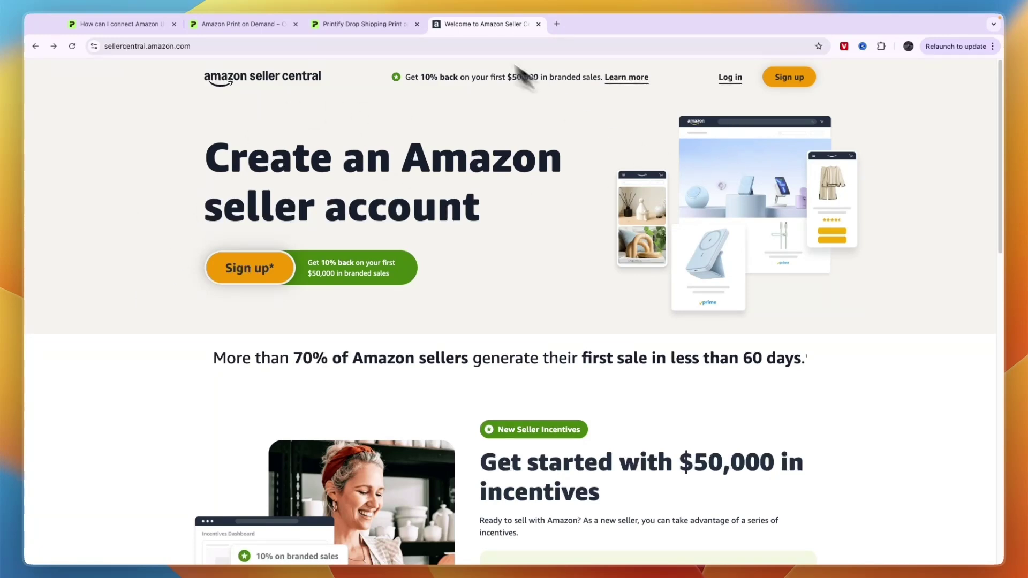
Step: Try connecting the existing Printify store to Amazon, then go back to Printify
{"action": "left_click", "coordinate": [387, 26]}
{"action": "left_click", "coordinate": [849, 285]}
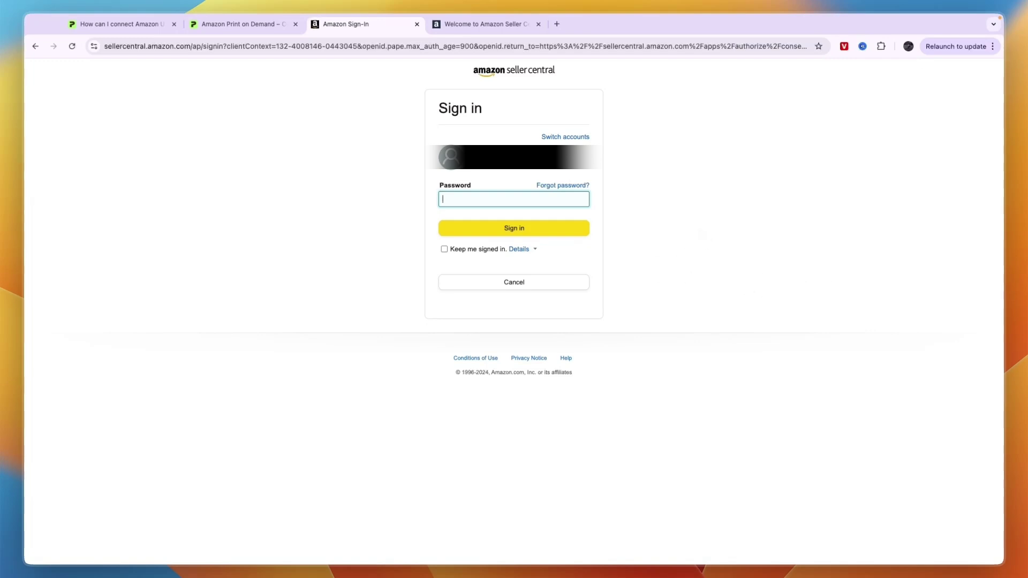
{"action": "key", "text": "super+bracketleft"}
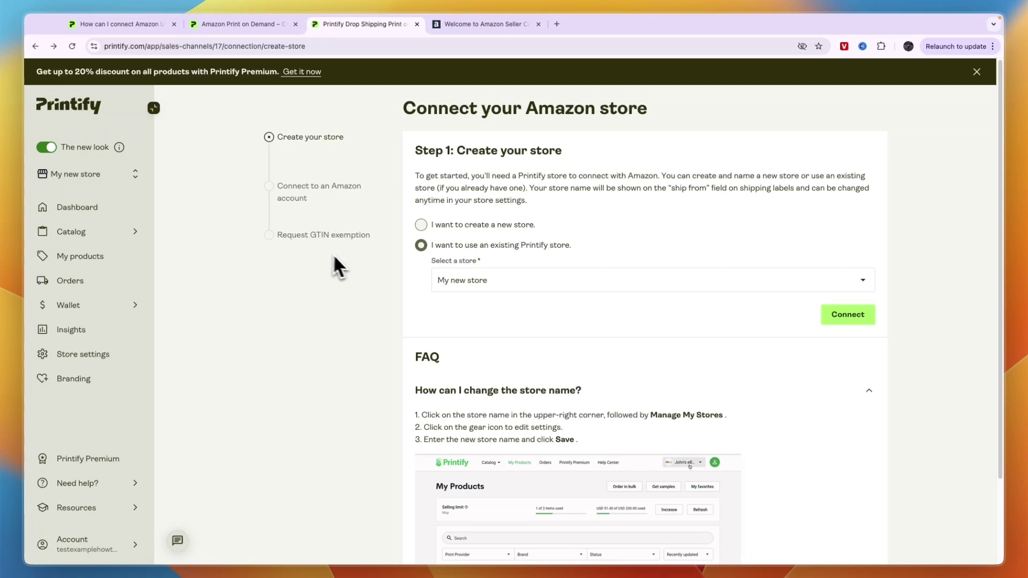
Step: Check the My new store switcher, then show the Printify Catalog categories
{"action": "left_click", "coordinate": [75, 171]}
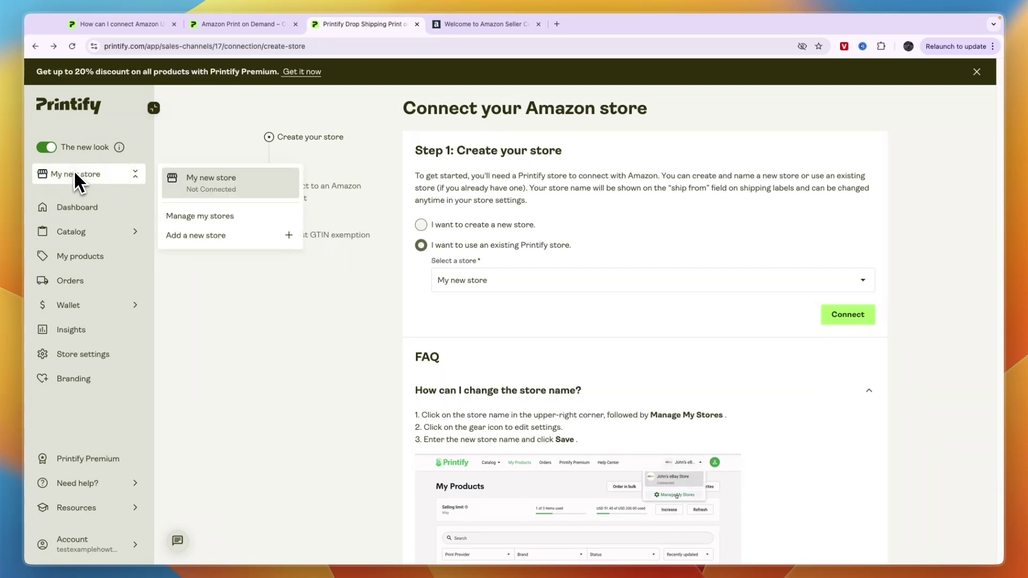
{"action": "left_click", "coordinate": [183, 368]}
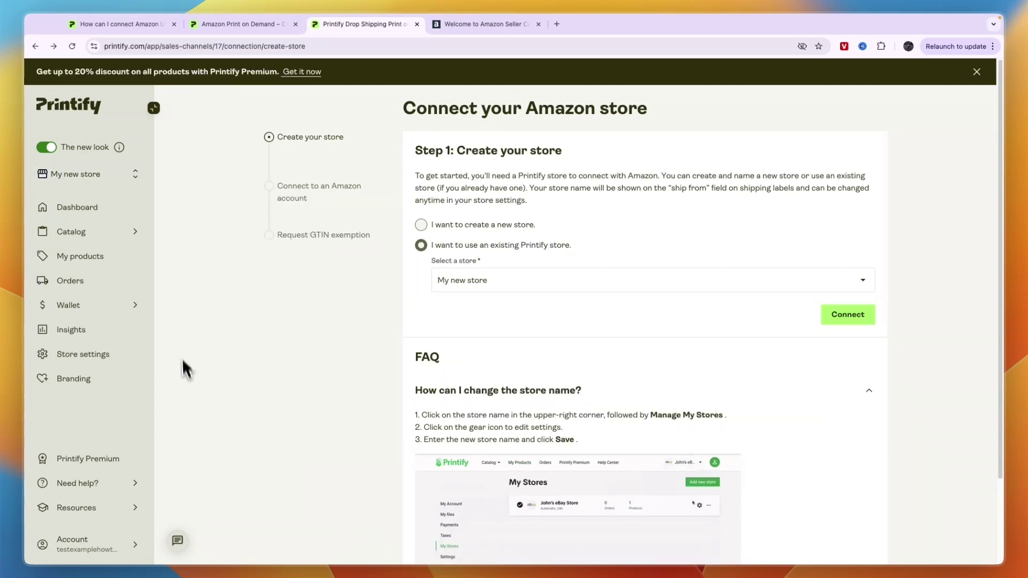
{"action": "left_click", "coordinate": [83, 235]}
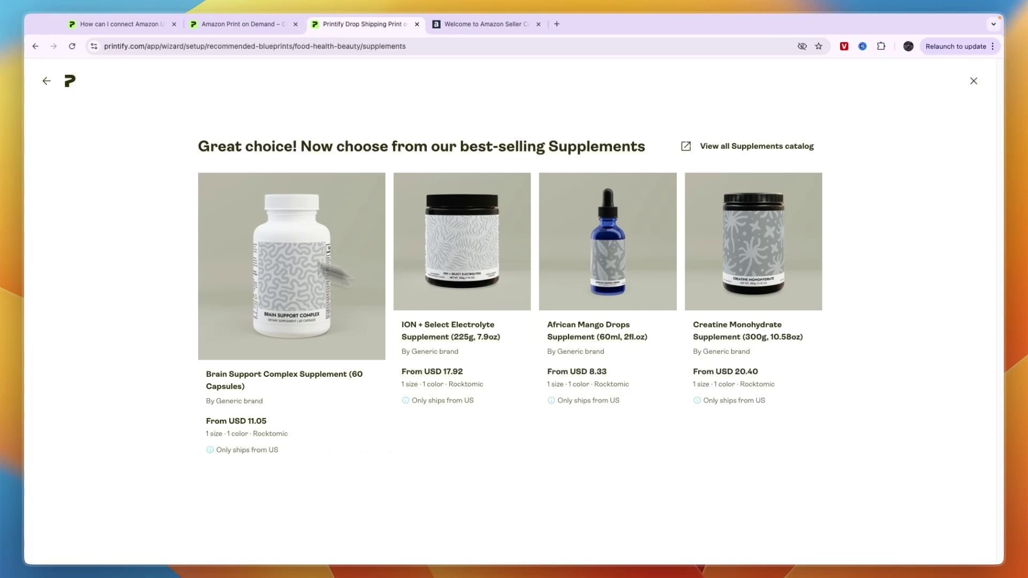
Step: Return to the product categories and choose Wall Decor to see best-selling posters
{"action": "left_click", "coordinate": [47, 81]}
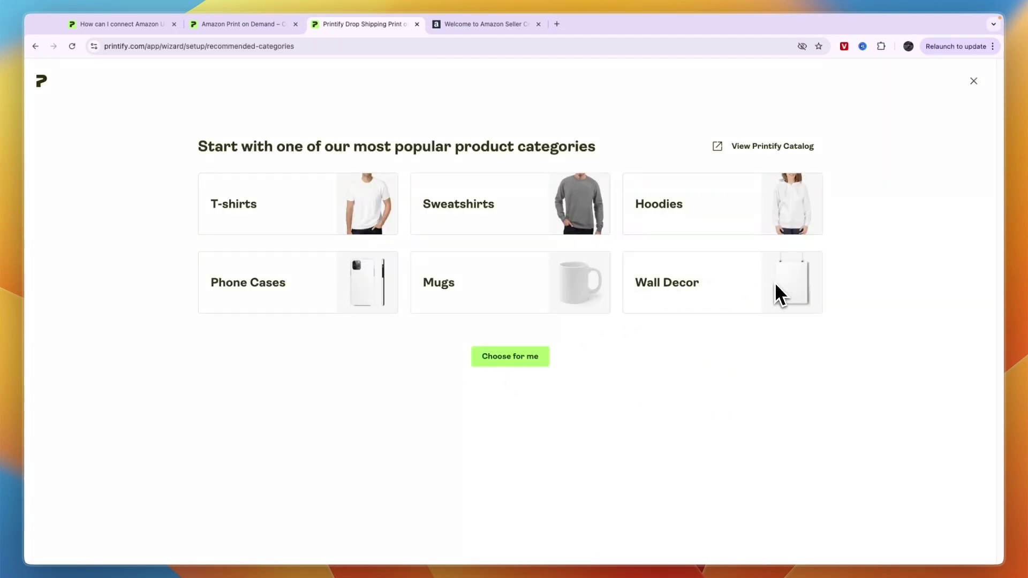
{"action": "left_click", "coordinate": [682, 295]}
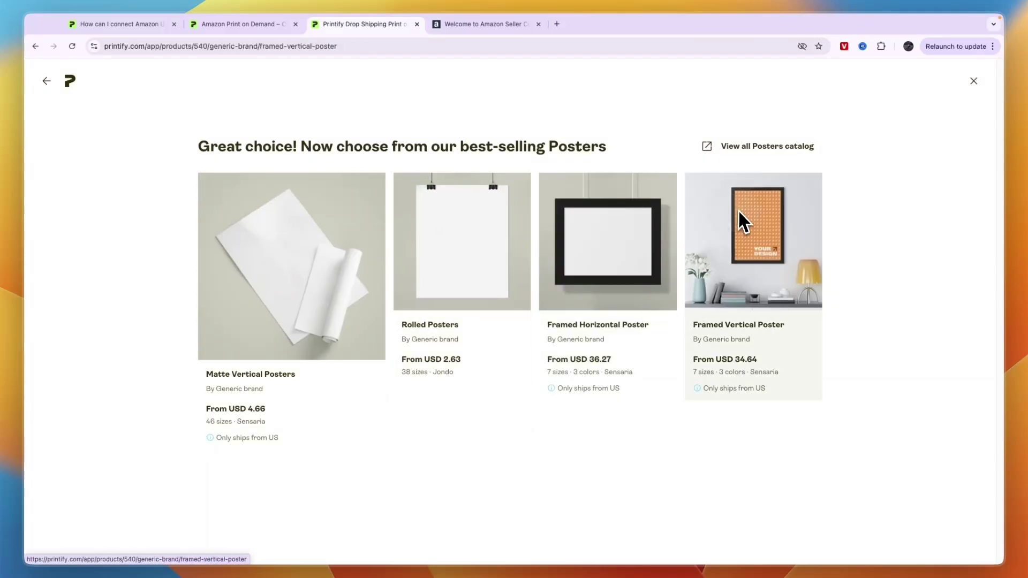
Step: Start designing the Framed Vertical Poster using the Sensaria print provider
{"action": "left_click", "coordinate": [738, 220]}
{"action": "scroll", "coordinate": [593, 355], "scroll_direction": "down", "scroll_amount": 10}
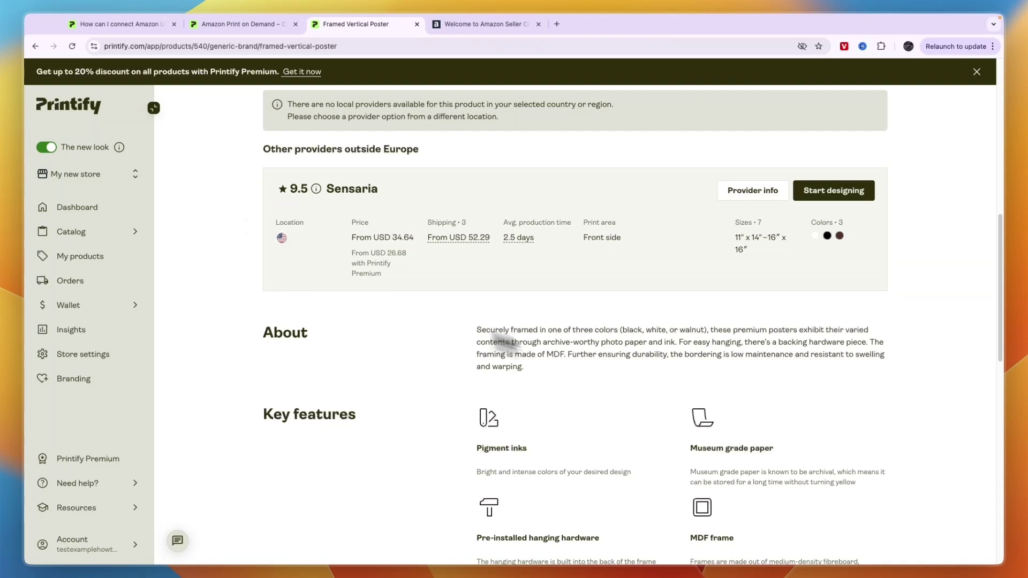
{"action": "left_click", "coordinate": [843, 189]}
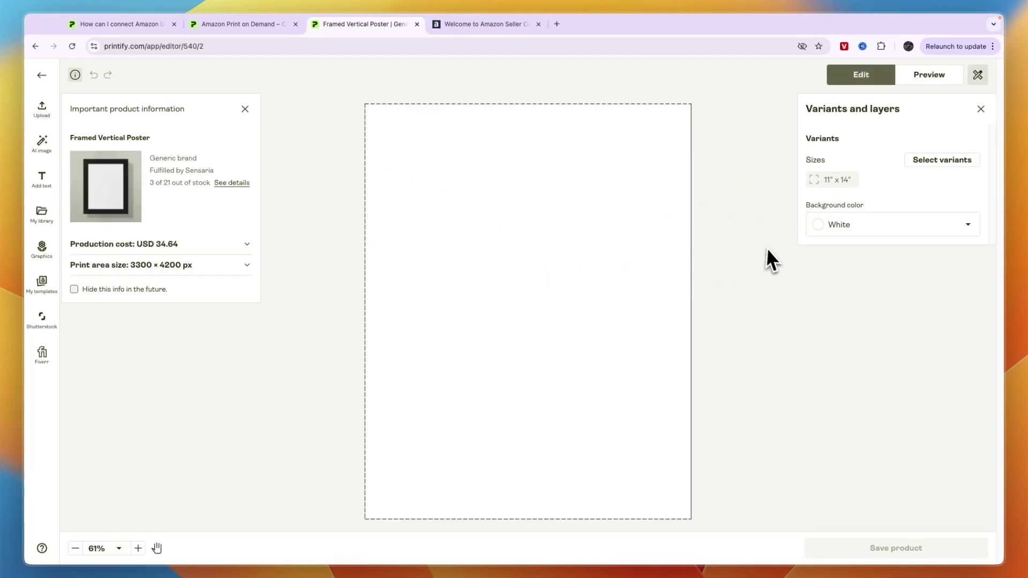
Step: Set the poster background colour to Light blue, then bring up Amazon Seller Central's seller-account page
{"action": "left_click", "coordinate": [872, 226]}
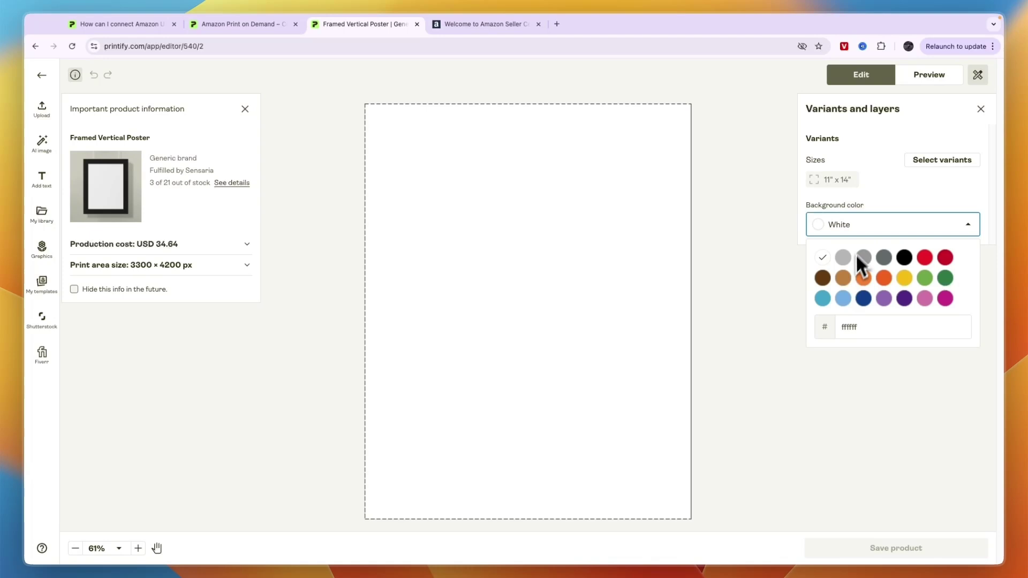
{"action": "left_click", "coordinate": [844, 298]}
{"action": "left_click", "coordinate": [870, 226]}
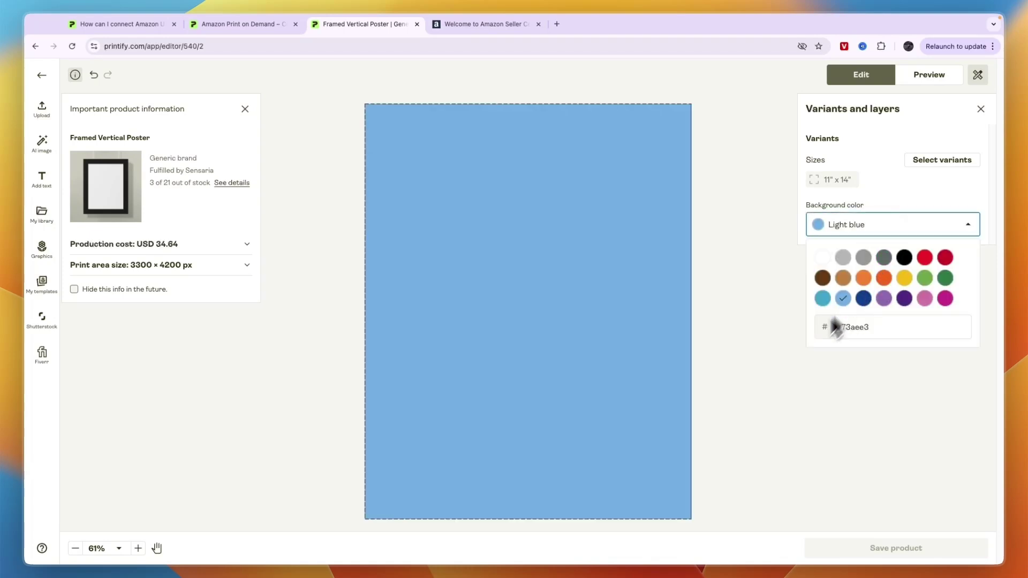
{"action": "left_click", "coordinate": [805, 369]}
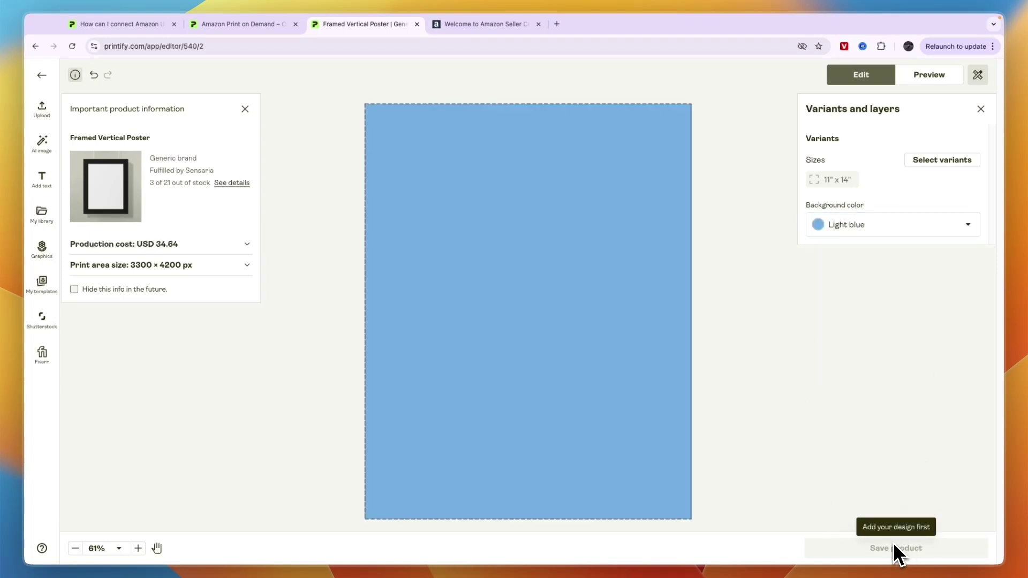
{"action": "left_click", "coordinate": [480, 25]}
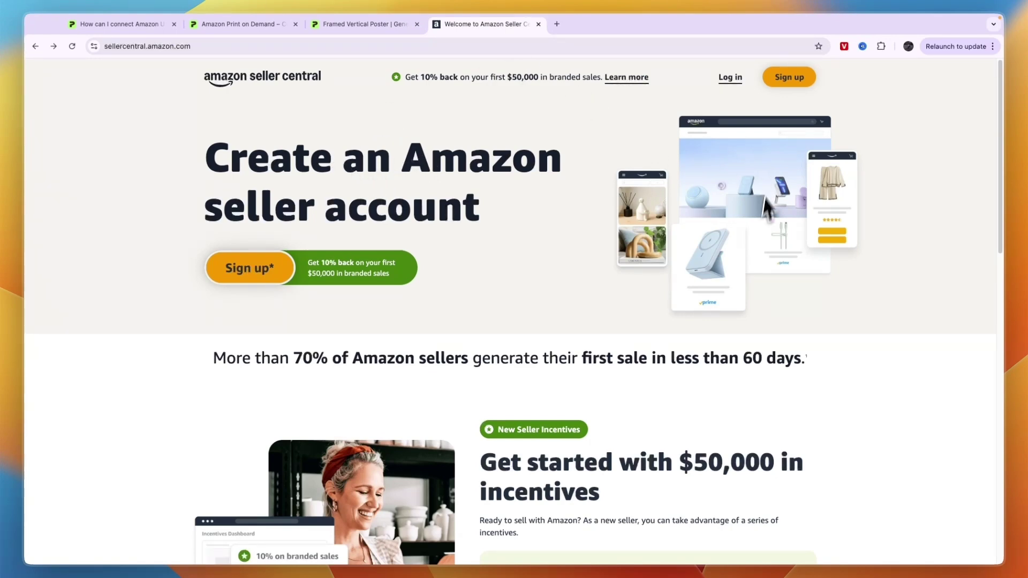
Step: Revisit the light blue poster in the editor, then go back to the Framed Vertical Poster catalog page
{"action": "left_click", "coordinate": [322, 26]}
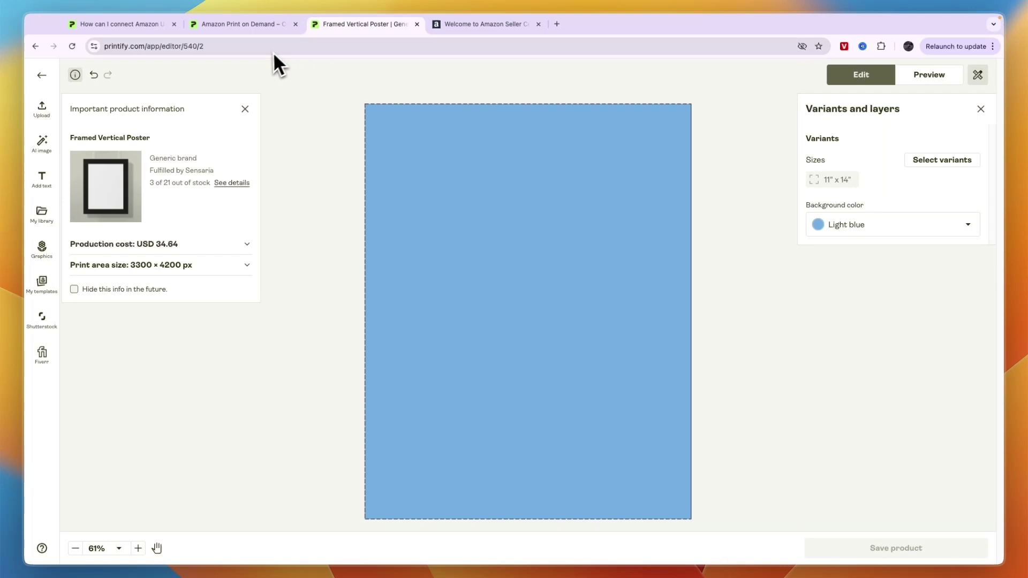
{"action": "left_click", "coordinate": [41, 76]}
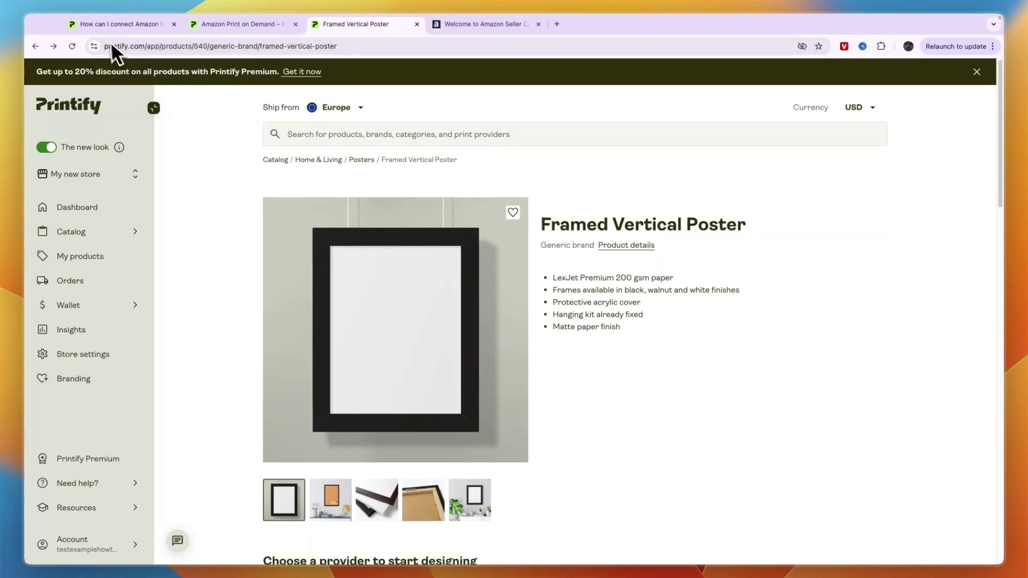
Step: Glance over the Printify x Amazon Integration page, then return to the 'How can I connect Amazon US with Printify?' article
{"action": "left_click", "coordinate": [111, 24]}
{"action": "left_click", "coordinate": [235, 28]}
{"action": "scroll", "coordinate": [222, 150], "scroll_direction": "up", "scroll_amount": 1}
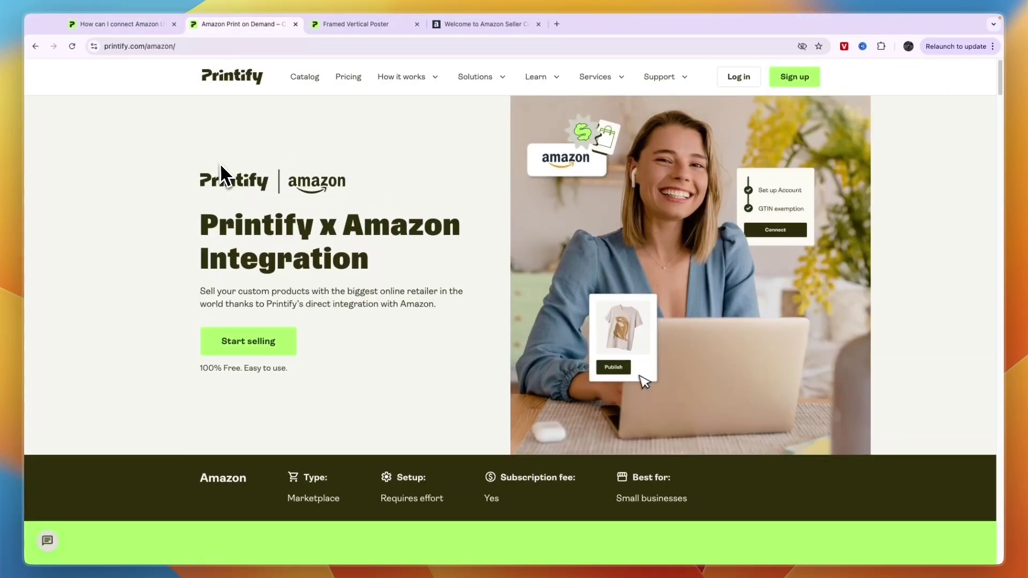
{"action": "mouse_move", "coordinate": [467, 83]}
{"action": "left_click", "coordinate": [131, 24]}
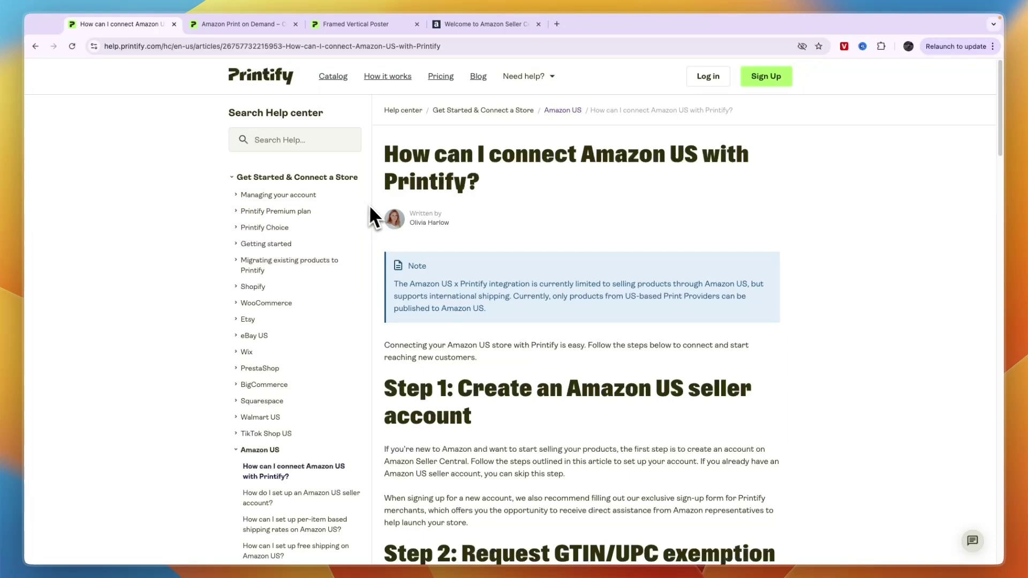
Step: Scroll through the Amazon US article's Steps 1–5 down to the Related articles section
{"action": "scroll", "coordinate": [506, 232], "scroll_direction": "down", "scroll_amount": 2}
{"action": "scroll", "coordinate": [529, 300], "scroll_direction": "down", "scroll_amount": 1}
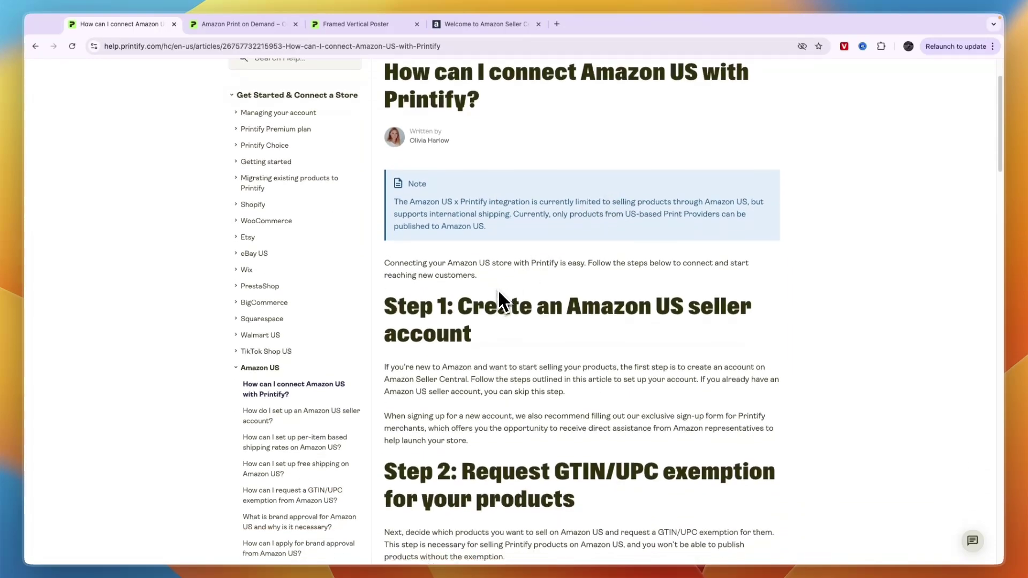
{"action": "scroll", "coordinate": [284, 375], "scroll_direction": "down", "scroll_amount": 3}
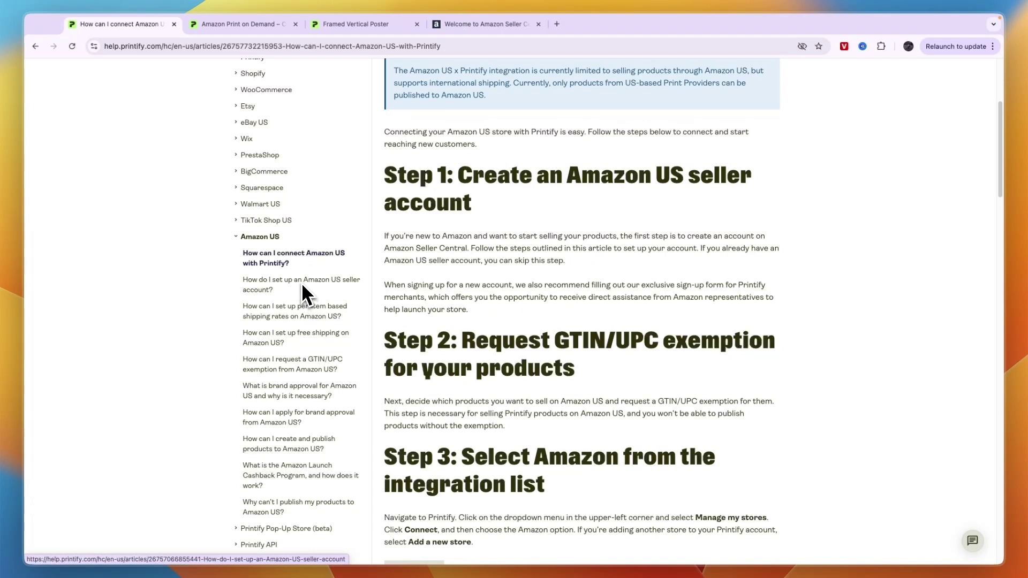
{"action": "scroll", "coordinate": [294, 337], "scroll_direction": "down", "scroll_amount": 1}
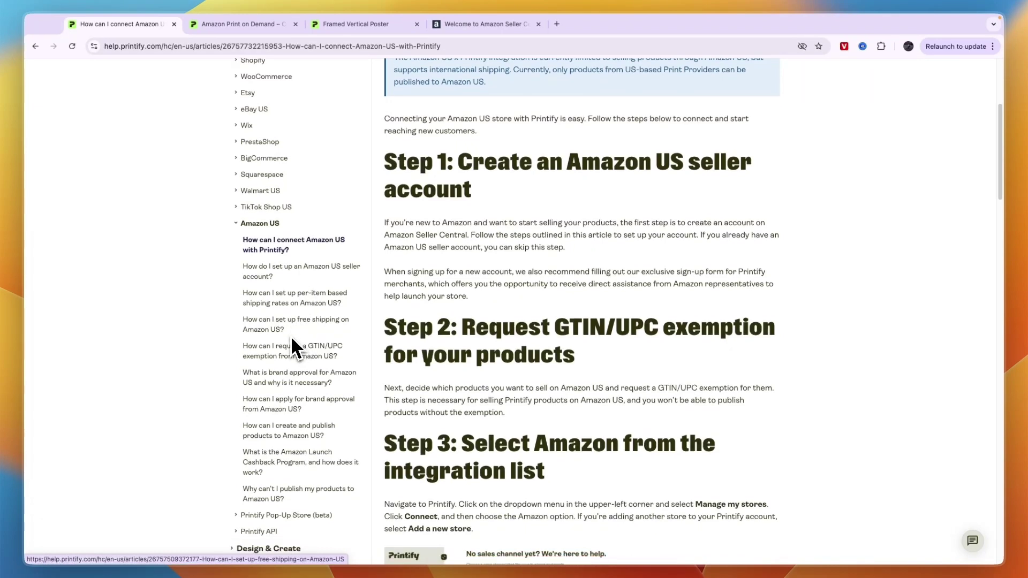
{"action": "scroll", "coordinate": [316, 333], "scroll_direction": "down", "scroll_amount": 1}
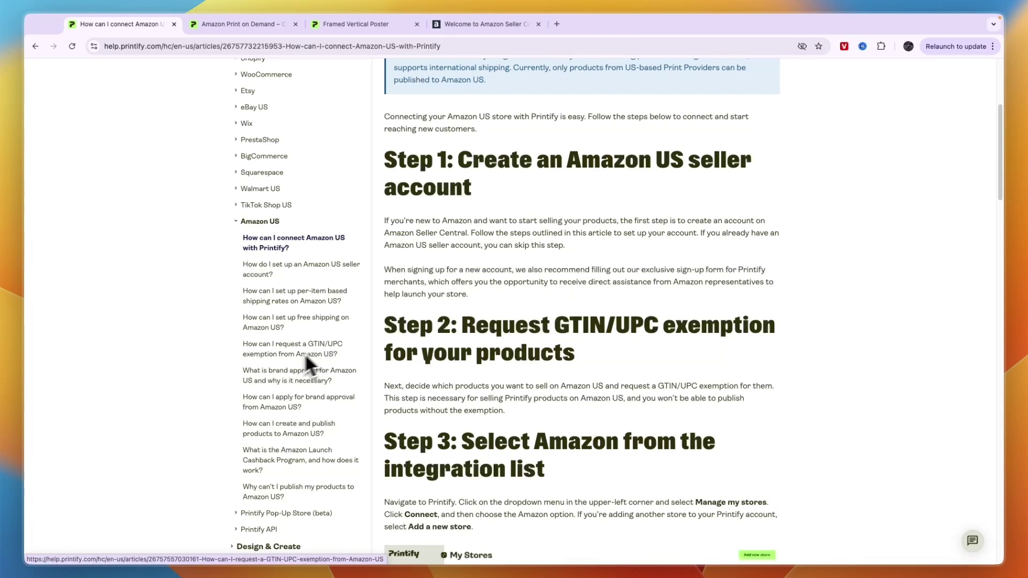
{"action": "scroll", "coordinate": [321, 355], "scroll_direction": "down", "scroll_amount": 1}
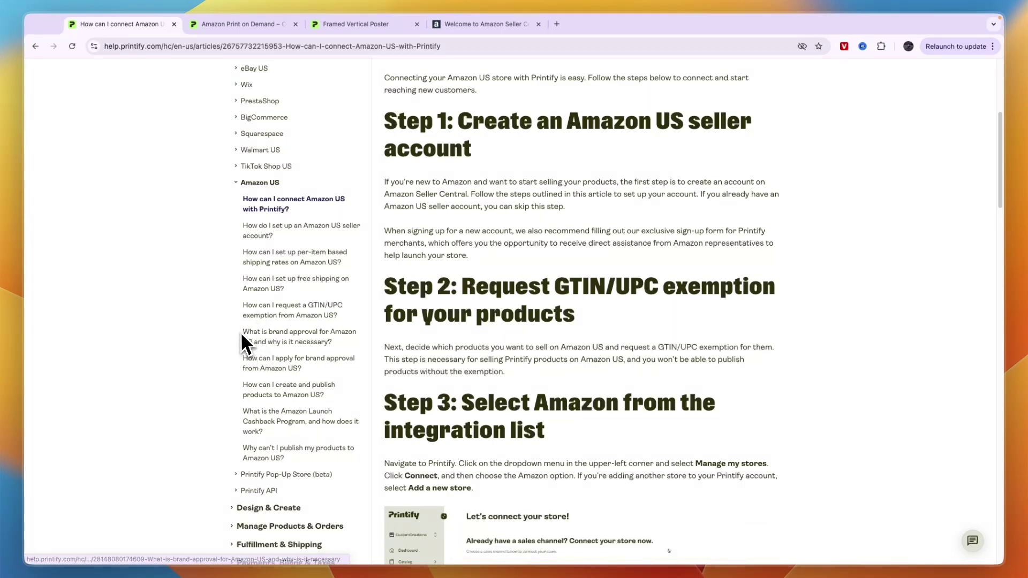
{"action": "scroll", "coordinate": [247, 339], "scroll_direction": "down", "scroll_amount": 2}
{"action": "scroll", "coordinate": [250, 332], "scroll_direction": "up", "scroll_amount": 1}
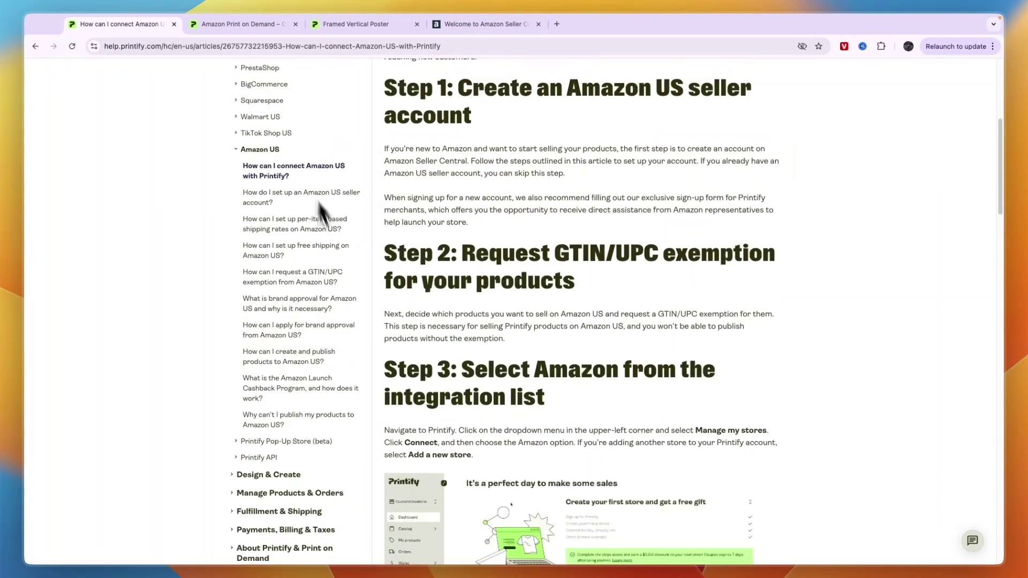
{"action": "scroll", "coordinate": [440, 297], "scroll_direction": "down", "scroll_amount": 15}
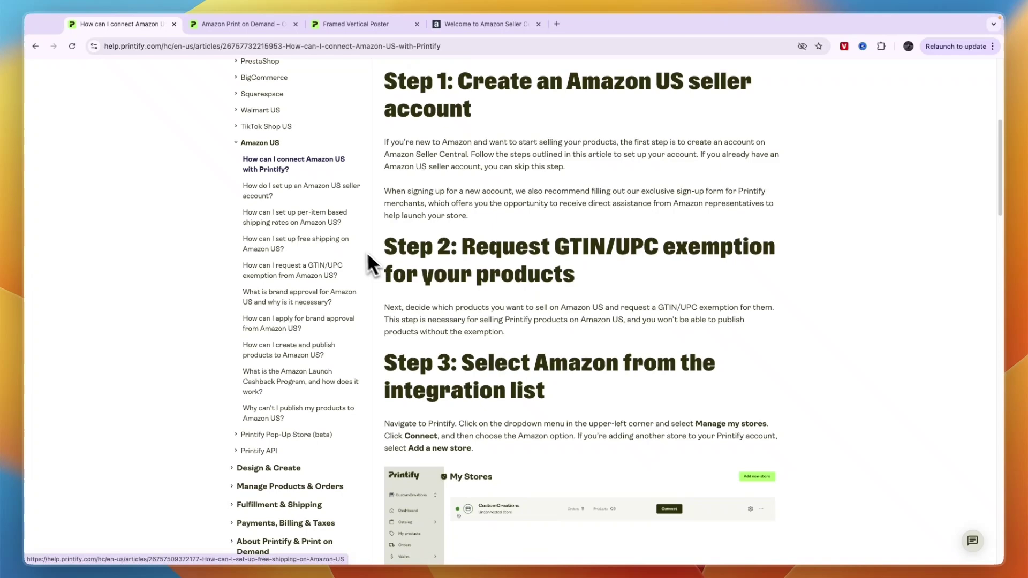
{"action": "scroll", "coordinate": [308, 248], "scroll_direction": "down", "scroll_amount": 10}
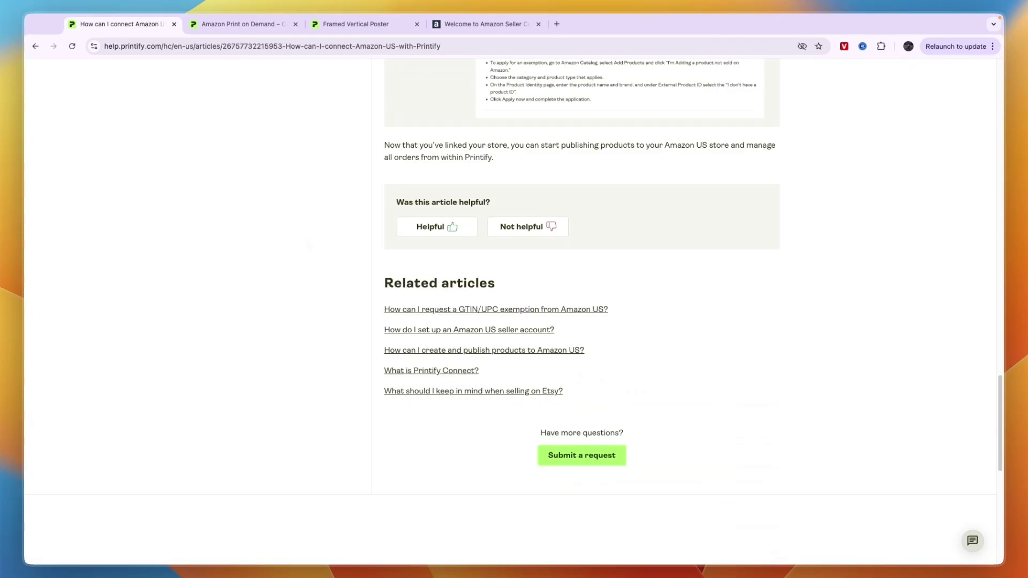
Step: Open a new support request with topics Sales Channels and Unsynced Orders, then try submitting it
{"action": "left_click", "coordinate": [565, 270]}
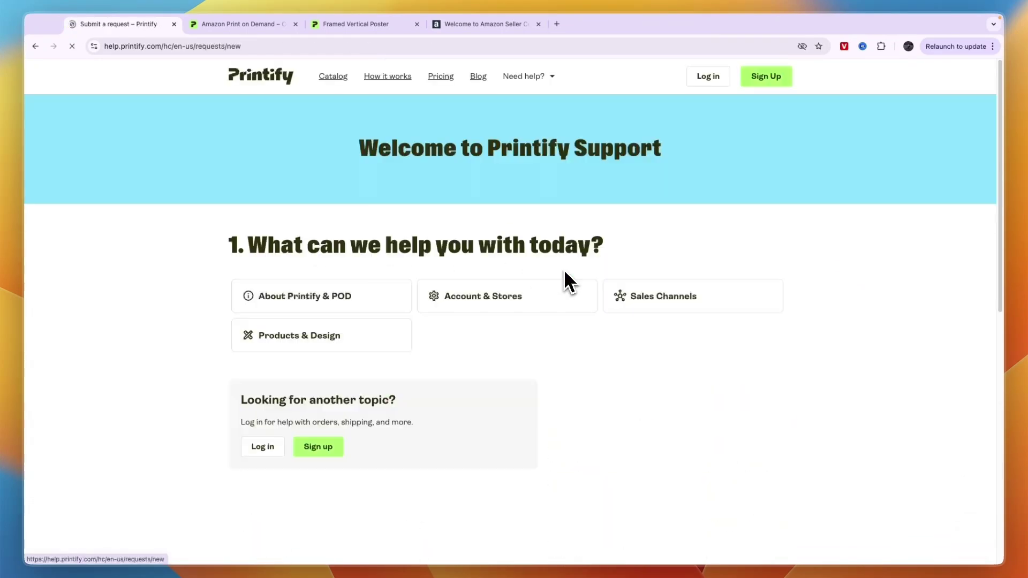
{"action": "left_click", "coordinate": [670, 305]}
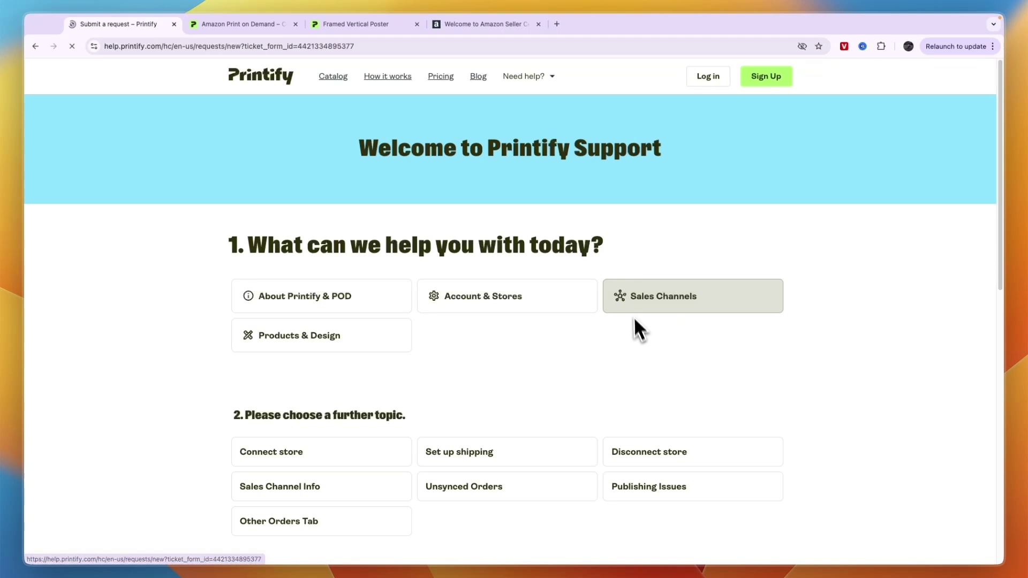
{"action": "scroll", "coordinate": [572, 361], "scroll_direction": "down", "scroll_amount": 3}
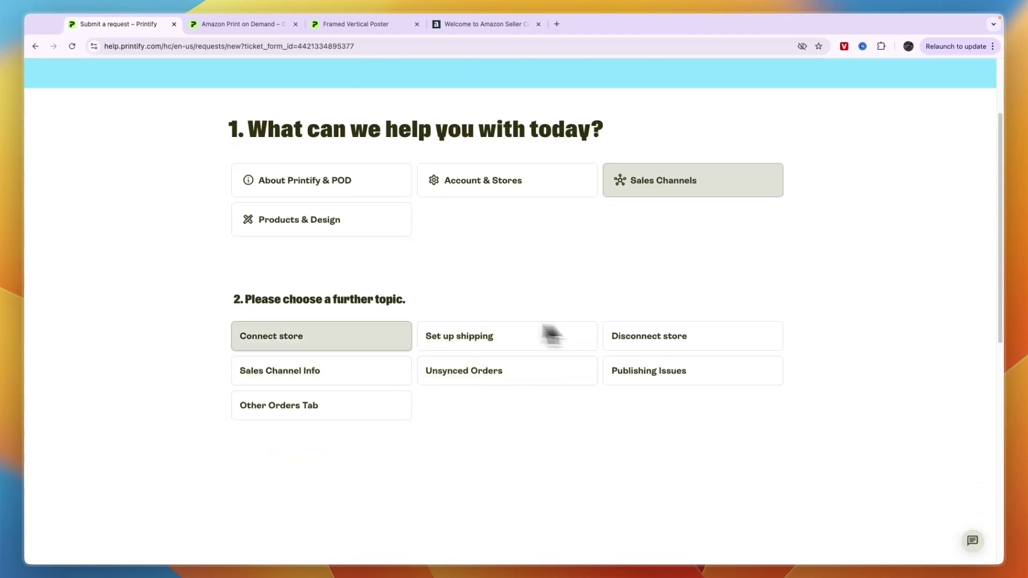
{"action": "left_click", "coordinate": [475, 380]}
{"action": "scroll", "coordinate": [476, 381], "scroll_direction": "down", "scroll_amount": 8}
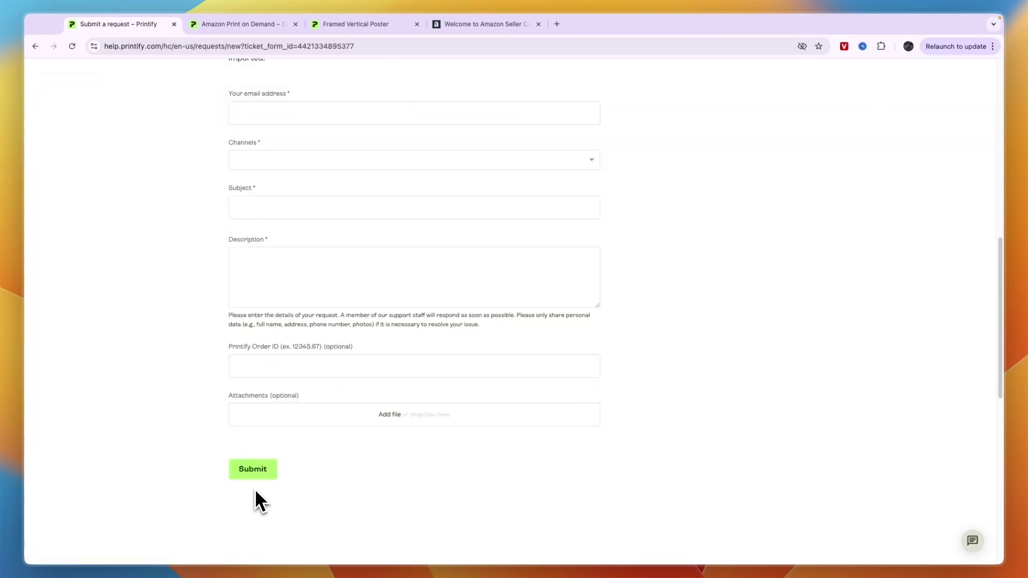
{"action": "left_click", "coordinate": [238, 467]}
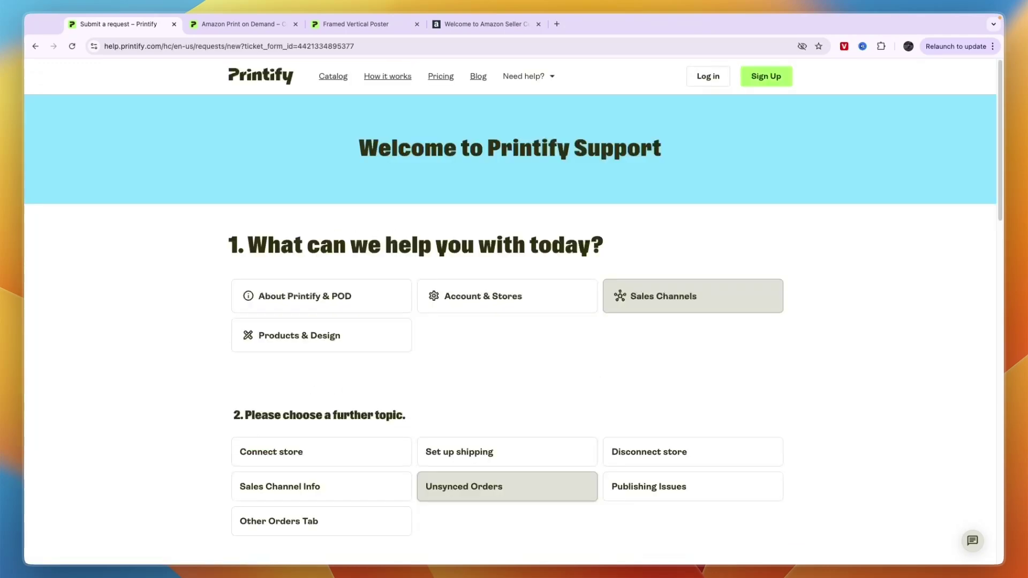